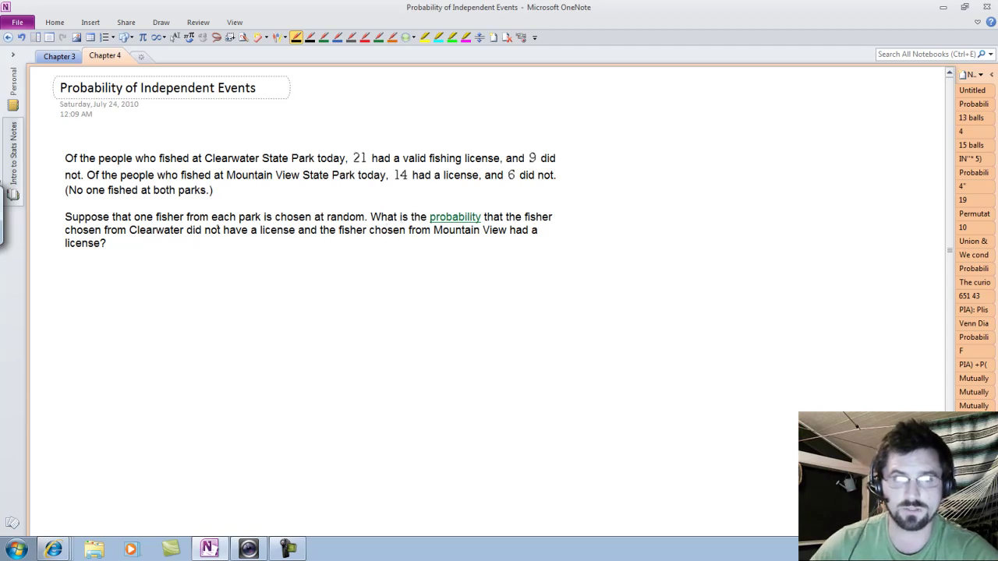
- Underline 'did not' and 'had a', then write C = clearwater w/ license and M = mountain w/ license
{"action": "left_click_drag", "start_coordinate": [188, 242], "coordinate": [221, 243]}
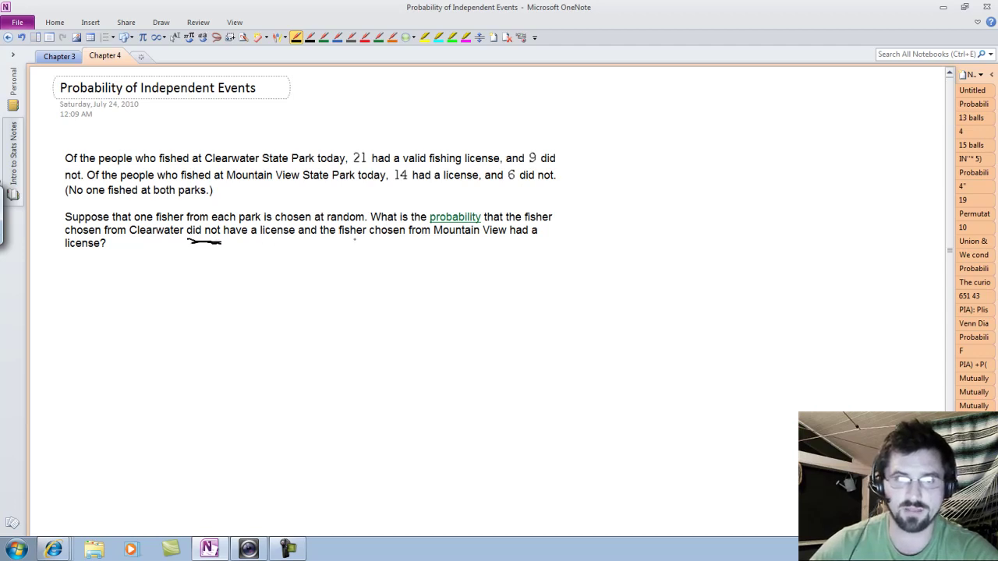
{"action": "mouse_move", "coordinate": [515, 241]}
{"action": "left_mouse_down"}
{"action": "mouse_move", "coordinate": [530, 239]}
{"action": "mouse_move", "coordinate": [508, 242]}
{"action": "left_mouse_up"}
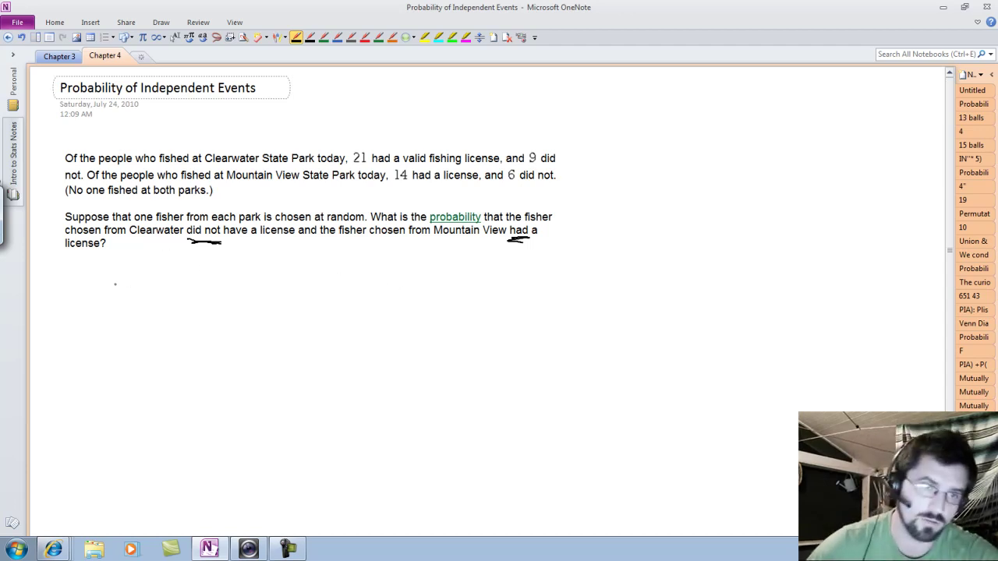
{"action": "left_click_drag", "start_coordinate": [121, 273], "coordinate": [119, 290]}
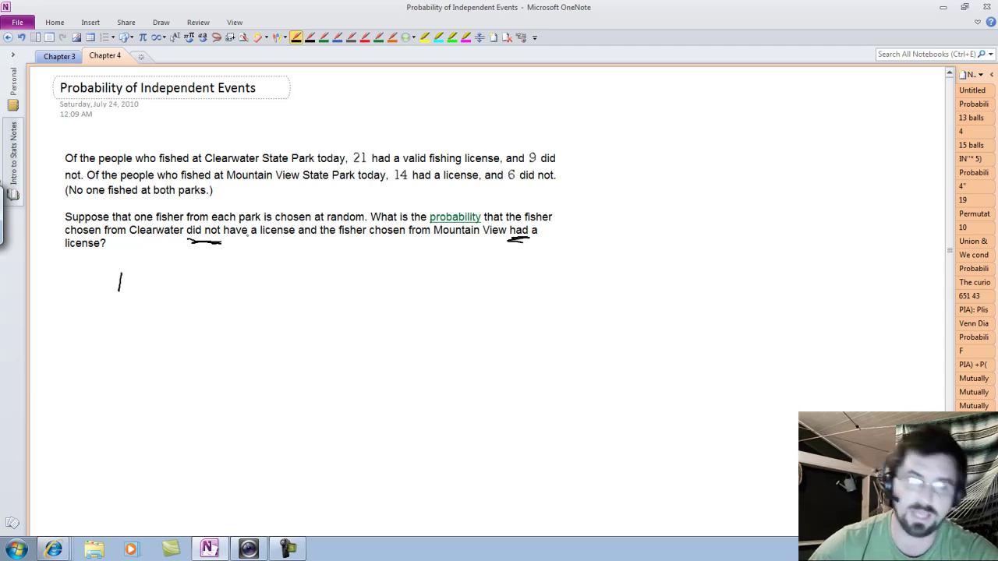
{"action": "mouse_move", "coordinate": [574, 88]}
{"action": "left_mouse_down"}
{"action": "mouse_move", "coordinate": [570, 106]}
{"action": "mouse_move", "coordinate": [602, 92]}
{"action": "left_mouse_up"}
{"action": "left_click_drag", "start_coordinate": [585, 100], "coordinate": [818, 103]}
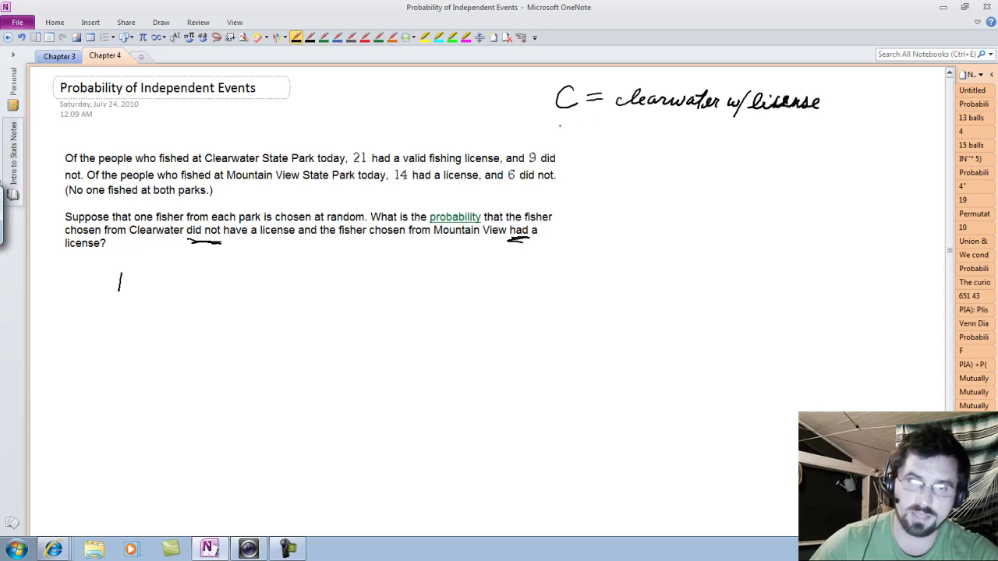
{"action": "mouse_move", "coordinate": [559, 124]}
{"action": "left_mouse_down"}
{"action": "mouse_move", "coordinate": [574, 142]}
{"action": "mouse_move", "coordinate": [676, 137]}
{"action": "mouse_move", "coordinate": [696, 125]}
{"action": "mouse_move", "coordinate": [702, 144]}
{"action": "mouse_move", "coordinate": [847, 137]}
{"action": "left_mouse_up"}
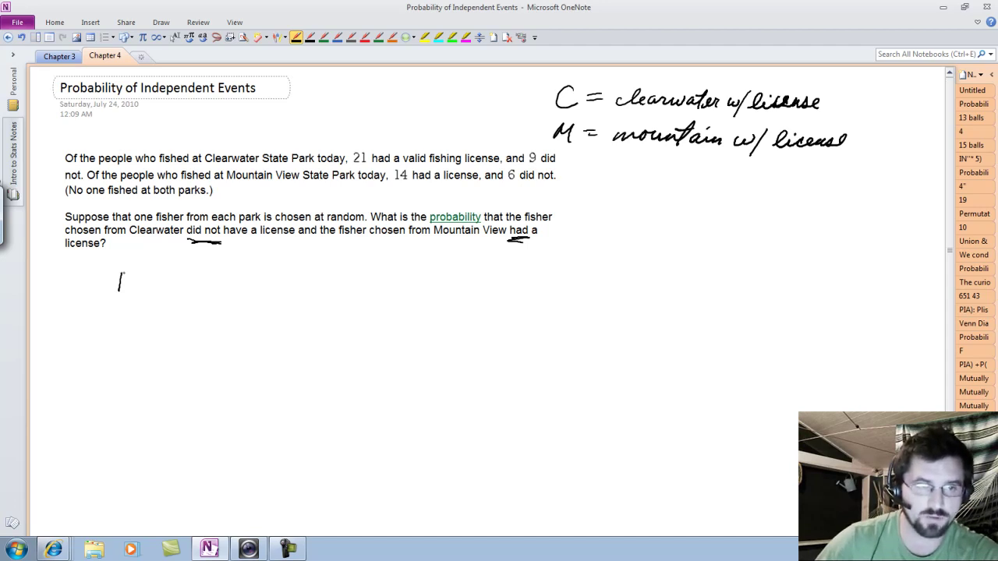
- Handwrite P(C̄∩M) = below the question
{"action": "mouse_move", "coordinate": [119, 269]}
{"action": "left_mouse_down"}
{"action": "mouse_move", "coordinate": [135, 274]}
{"action": "mouse_move", "coordinate": [119, 283]}
{"action": "mouse_move", "coordinate": [153, 298]}
{"action": "mouse_move", "coordinate": [175, 293]}
{"action": "mouse_move", "coordinate": [187, 265]}
{"action": "left_mouse_up"}
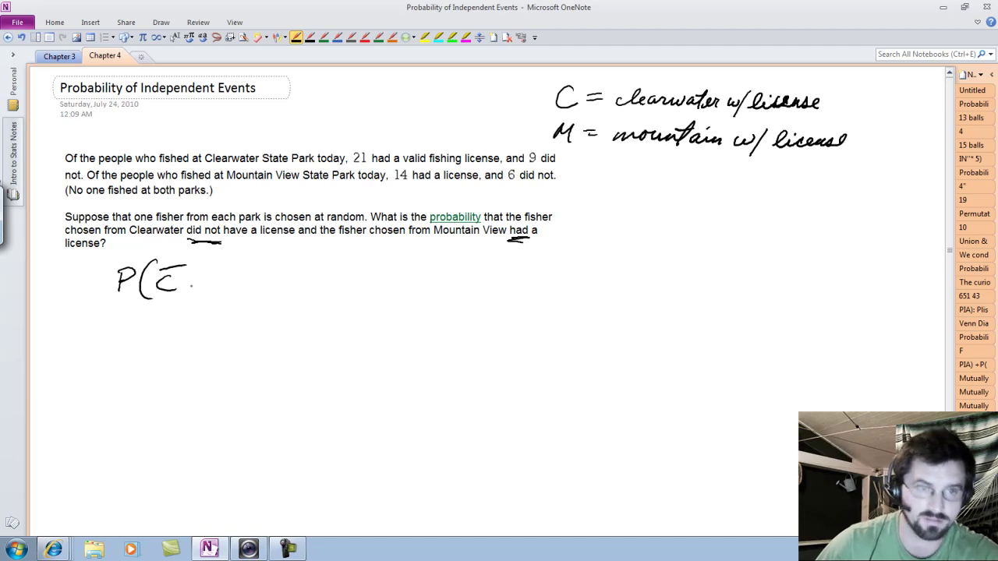
{"action": "mouse_move", "coordinate": [190, 289]}
{"action": "left_mouse_down"}
{"action": "mouse_move", "coordinate": [206, 294]}
{"action": "mouse_move", "coordinate": [230, 275]}
{"action": "mouse_move", "coordinate": [239, 305]}
{"action": "mouse_move", "coordinate": [281, 285]}
{"action": "left_mouse_up"}
{"action": "left_click_drag", "start_coordinate": [269, 291], "coordinate": [282, 290]}
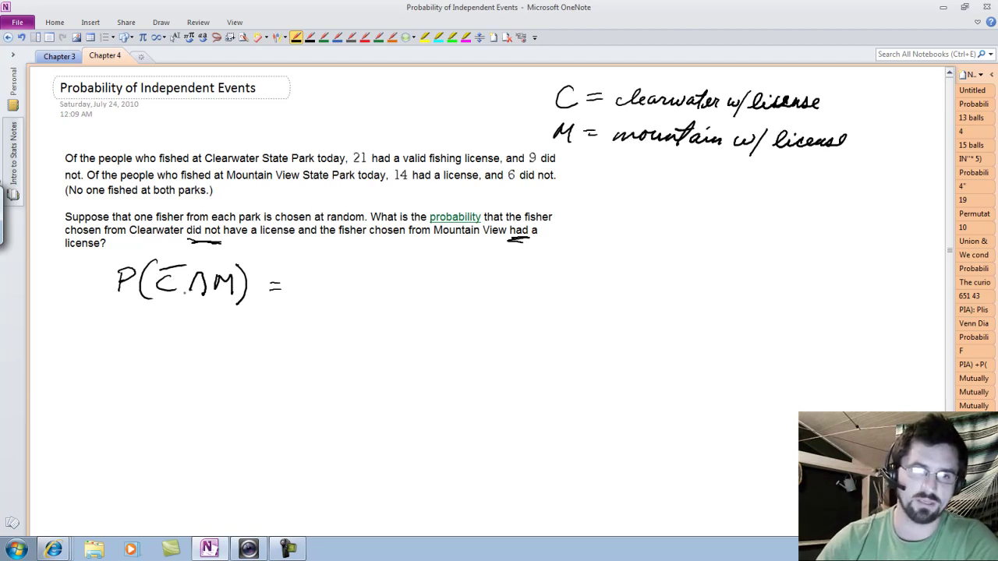
- Write the product P(C̄)·P(M) and start a second line with an equals sign
{"action": "mouse_move", "coordinate": [309, 275]}
{"action": "left_mouse_down"}
{"action": "mouse_move", "coordinate": [310, 296]}
{"action": "mouse_move", "coordinate": [312, 286]}
{"action": "mouse_move", "coordinate": [331, 297]}
{"action": "mouse_move", "coordinate": [360, 294]}
{"action": "mouse_move", "coordinate": [361, 273]}
{"action": "mouse_move", "coordinate": [369, 302]}
{"action": "mouse_move", "coordinate": [406, 288]}
{"action": "mouse_move", "coordinate": [425, 298]}
{"action": "left_mouse_up"}
{"action": "left_click", "coordinate": [387, 288]}
{"action": "mouse_move", "coordinate": [435, 295]}
{"action": "left_mouse_down"}
{"action": "mouse_move", "coordinate": [439, 279]}
{"action": "mouse_move", "coordinate": [460, 303]}
{"action": "left_mouse_up"}
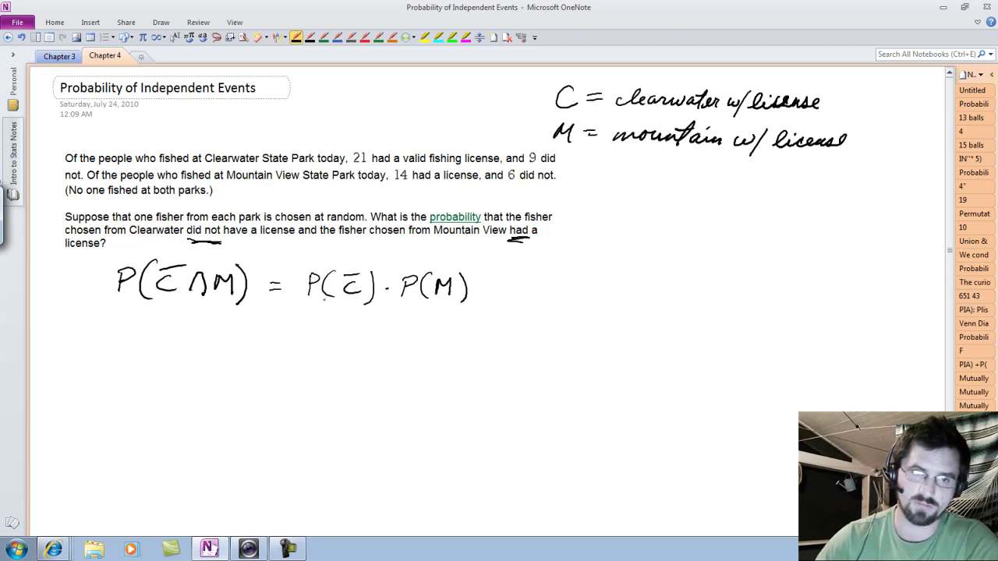
{"action": "left_click_drag", "start_coordinate": [268, 327], "coordinate": [282, 327]}
{"action": "left_click_drag", "start_coordinate": [271, 333], "coordinate": [287, 333]}
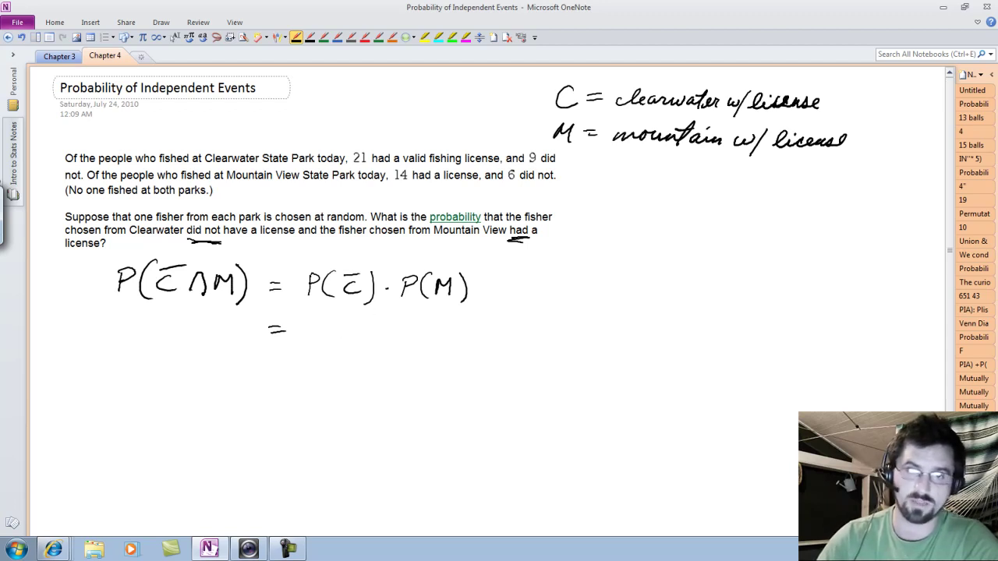
- Circle the 9, write P(C̄) = 9/30 = .3 at right, and carry .3 into the second line
{"action": "left_click_drag", "start_coordinate": [533, 147], "coordinate": [535, 148]}
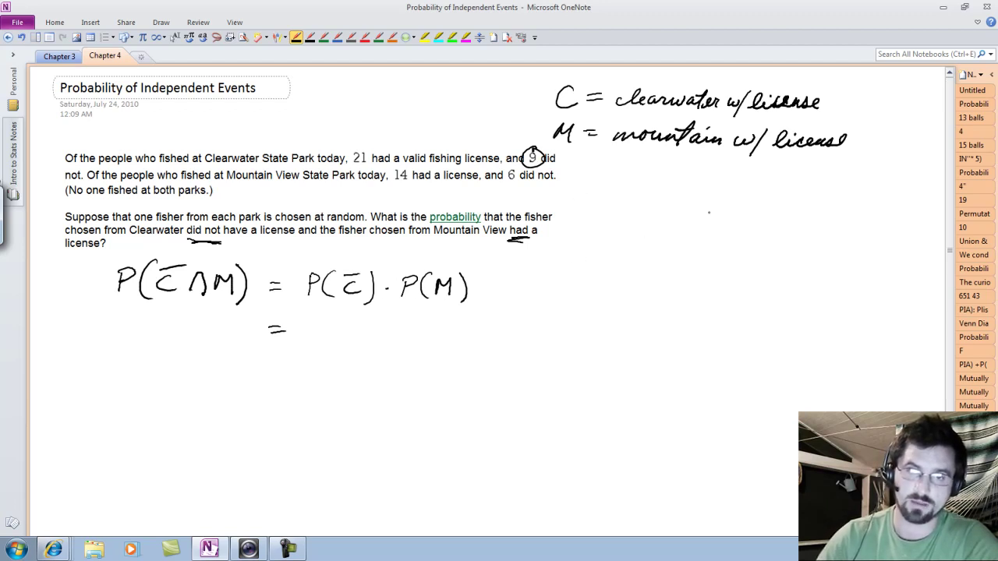
{"action": "mouse_move", "coordinate": [649, 203]}
{"action": "left_mouse_down"}
{"action": "mouse_move", "coordinate": [641, 224]}
{"action": "mouse_move", "coordinate": [646, 214]}
{"action": "mouse_move", "coordinate": [665, 223]}
{"action": "left_mouse_up"}
{"action": "mouse_move", "coordinate": [695, 205]}
{"action": "left_mouse_down"}
{"action": "mouse_move", "coordinate": [708, 226]}
{"action": "mouse_move", "coordinate": [757, 201]}
{"action": "mouse_move", "coordinate": [766, 215]}
{"action": "left_mouse_up"}
{"action": "mouse_move", "coordinate": [742, 222]}
{"action": "left_mouse_down"}
{"action": "mouse_move", "coordinate": [776, 219]}
{"action": "mouse_move", "coordinate": [745, 243]}
{"action": "mouse_move", "coordinate": [770, 228]}
{"action": "left_mouse_up"}
{"action": "left_click_drag", "start_coordinate": [790, 217], "coordinate": [826, 229]}
{"action": "left_click", "coordinate": [814, 226]}
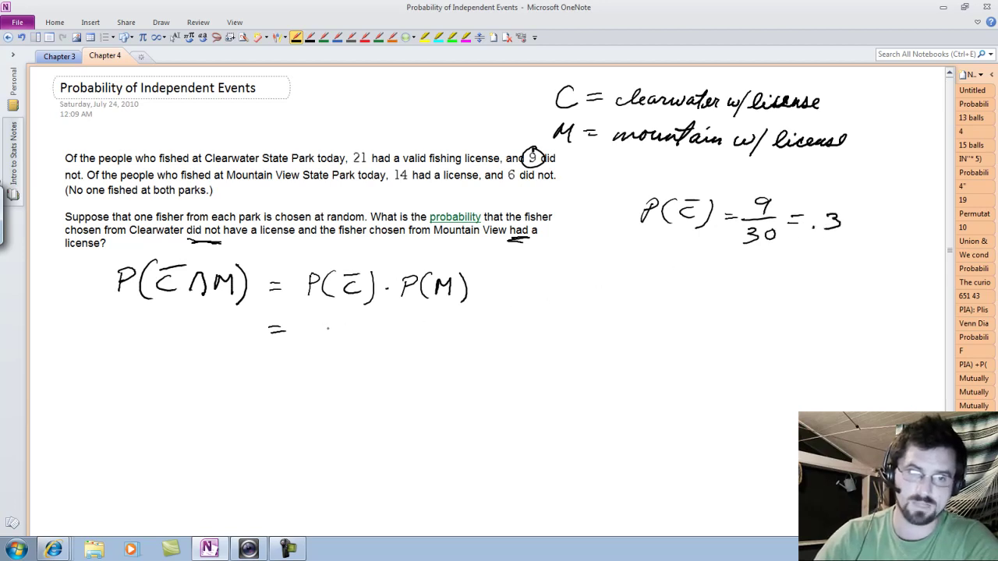
{"action": "mouse_move", "coordinate": [335, 323]}
{"action": "left_mouse_down"}
{"action": "mouse_move", "coordinate": [351, 331]}
{"action": "mouse_move", "coordinate": [336, 339]}
{"action": "left_mouse_up"}
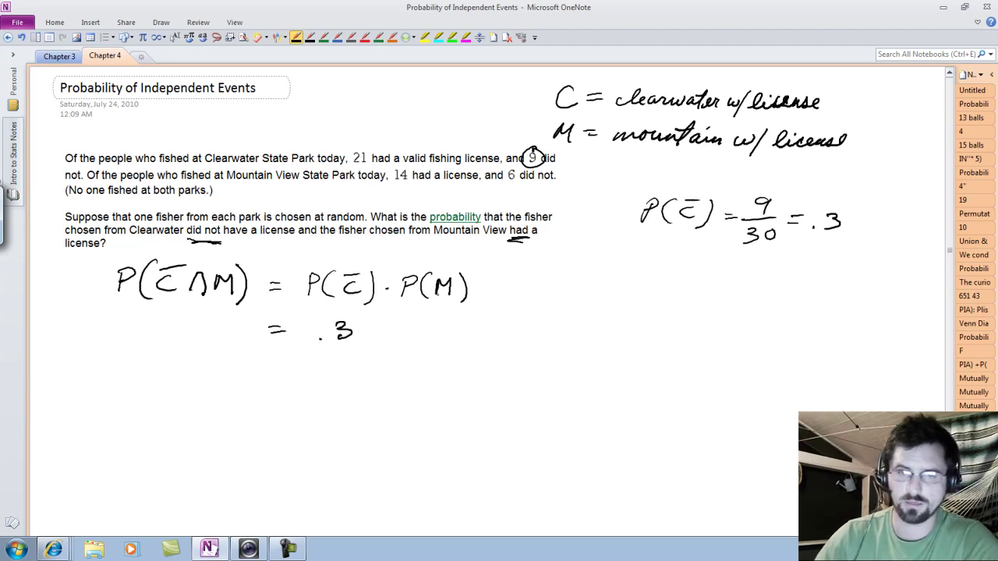
- Write P(M) = 14/20 = .7 below the P(C̄) result
{"action": "left_click_drag", "start_coordinate": [642, 263], "coordinate": [644, 277]}
{"action": "mouse_move", "coordinate": [669, 263]}
{"action": "left_mouse_down"}
{"action": "mouse_move", "coordinate": [665, 286]}
{"action": "mouse_move", "coordinate": [694, 278]}
{"action": "mouse_move", "coordinate": [700, 290]}
{"action": "left_mouse_up"}
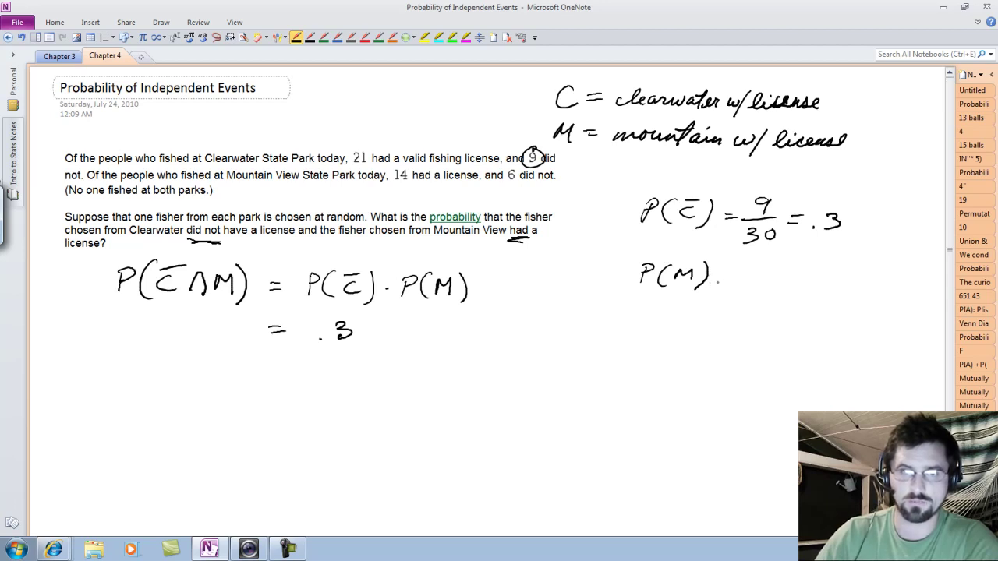
{"action": "left_click_drag", "start_coordinate": [719, 274], "coordinate": [730, 273]}
{"action": "left_click_drag", "start_coordinate": [719, 279], "coordinate": [759, 278]}
{"action": "left_click_drag", "start_coordinate": [766, 267], "coordinate": [770, 284]}
{"action": "left_click_drag", "start_coordinate": [746, 286], "coordinate": [776, 283]}
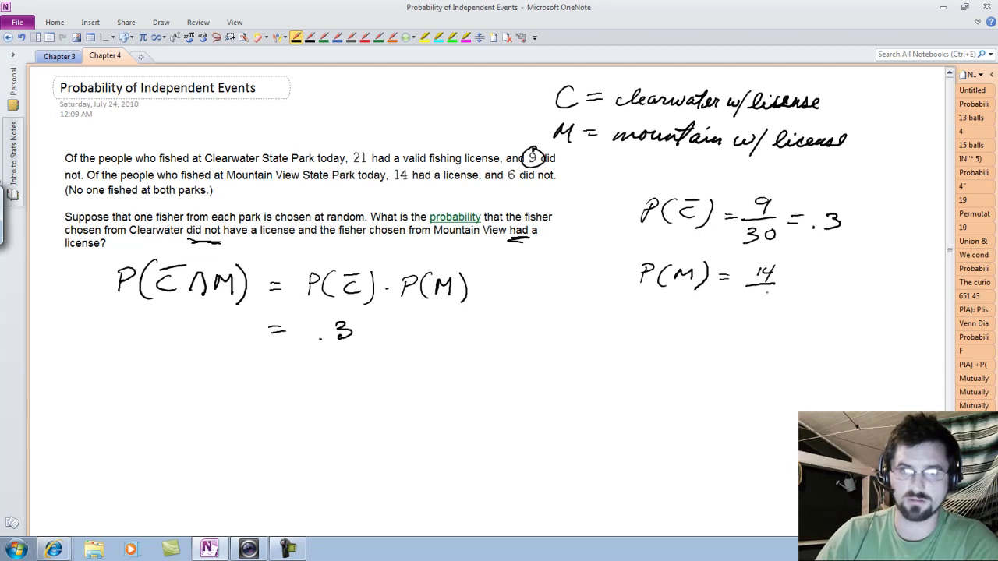
{"action": "left_click_drag", "start_coordinate": [752, 295], "coordinate": [761, 307]}
{"action": "left_click_drag", "start_coordinate": [768, 293], "coordinate": [800, 282]}
{"action": "mouse_move", "coordinate": [793, 288]}
{"action": "left_mouse_down"}
{"action": "mouse_move", "coordinate": [834, 286]}
{"action": "mouse_move", "coordinate": [832, 295]}
{"action": "left_mouse_up"}
{"action": "left_click", "coordinate": [816, 289]}
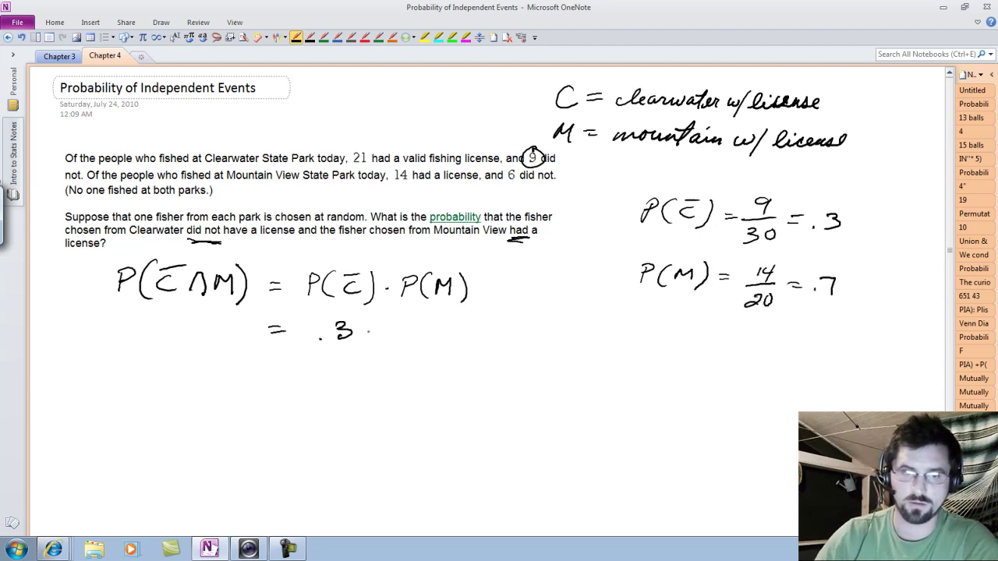
- Complete the calculation as (.3)×(.7) = .21
{"action": "left_click_drag", "start_coordinate": [328, 315], "coordinate": [322, 353]}
{"action": "mouse_move", "coordinate": [364, 318]}
{"action": "left_mouse_down"}
{"action": "mouse_move", "coordinate": [368, 349]}
{"action": "mouse_move", "coordinate": [399, 337]}
{"action": "left_mouse_up"}
{"action": "mouse_move", "coordinate": [399, 323]}
{"action": "left_mouse_down"}
{"action": "mouse_move", "coordinate": [385, 339]}
{"action": "mouse_move", "coordinate": [413, 348]}
{"action": "mouse_move", "coordinate": [449, 325]}
{"action": "left_mouse_up"}
{"action": "left_click", "coordinate": [428, 341]}
{"action": "mouse_move", "coordinate": [448, 326]}
{"action": "left_mouse_down"}
{"action": "mouse_move", "coordinate": [442, 344]}
{"action": "mouse_move", "coordinate": [457, 352]}
{"action": "left_mouse_up"}
{"action": "left_click_drag", "start_coordinate": [275, 372], "coordinate": [342, 390]}
{"action": "left_click", "coordinate": [313, 388]}
{"action": "left_click", "coordinate": [330, 377]}
{"action": "left_click_drag", "start_coordinate": [351, 375], "coordinate": [352, 389]}
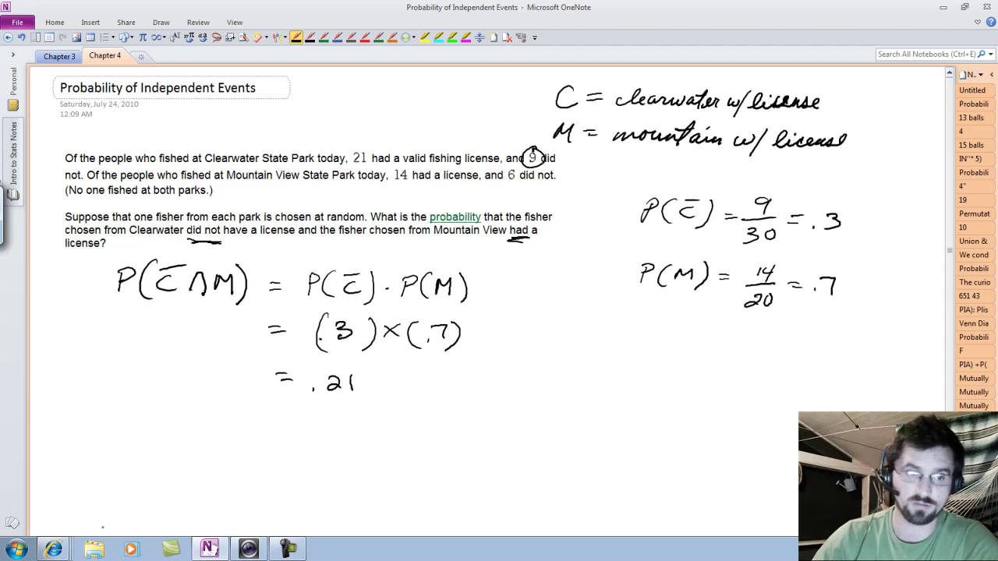
- Switch to the ALEKS window, enter .21 as the fishing-license answer and submit it
{"action": "left_click", "coordinate": [53, 550]}
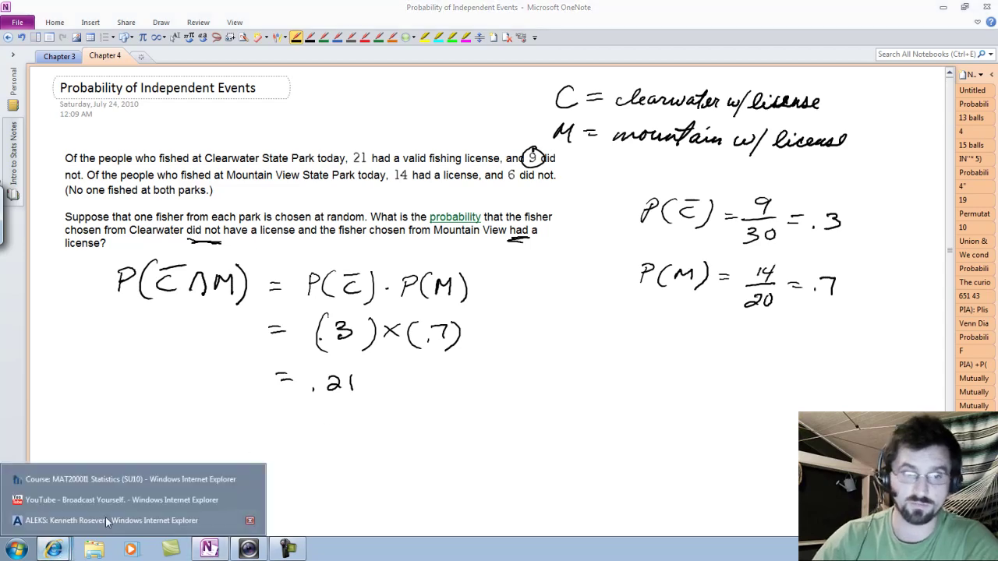
{"action": "left_click", "coordinate": [149, 521]}
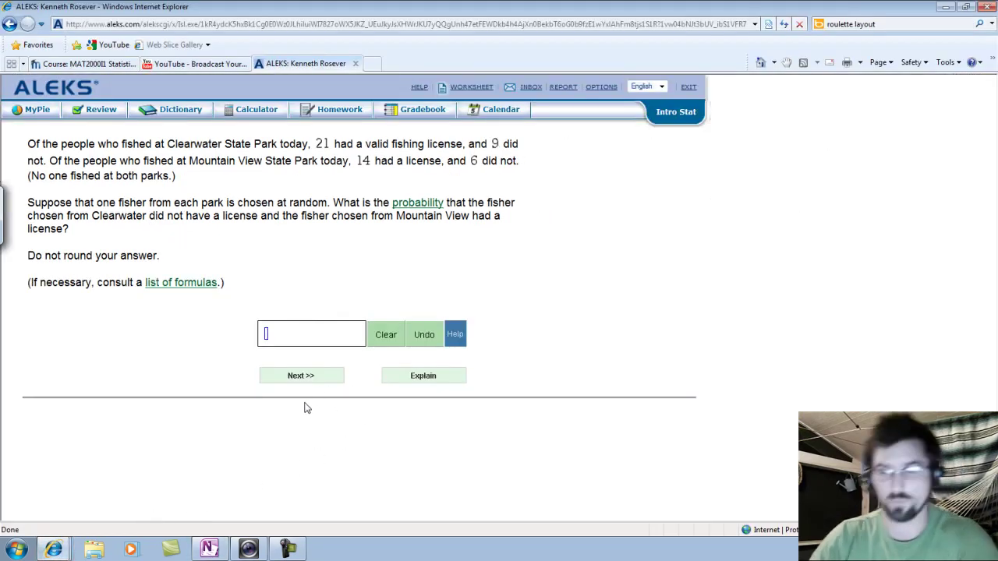
{"action": "type", "text": "21"}
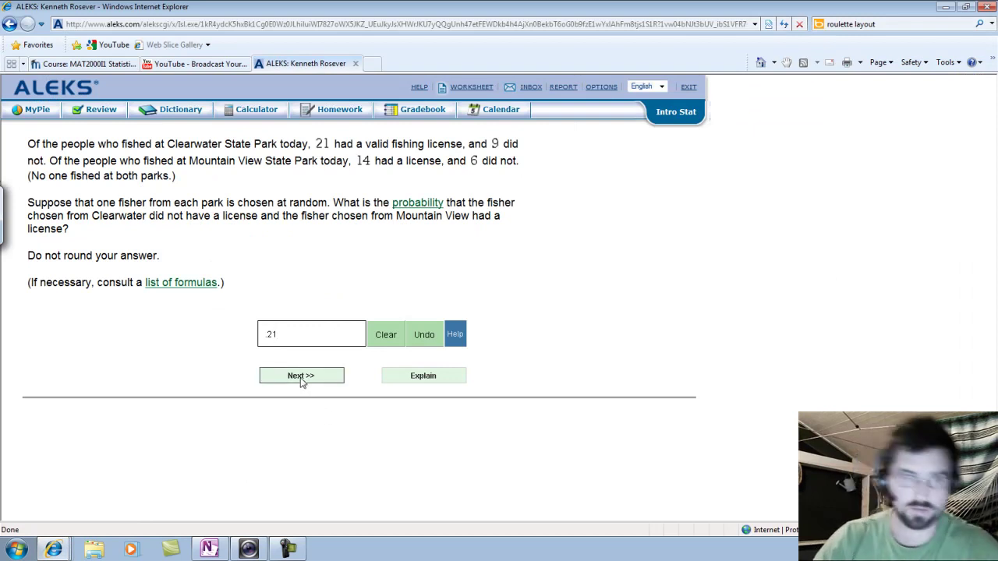
{"action": "left_click", "coordinate": [307, 378]}
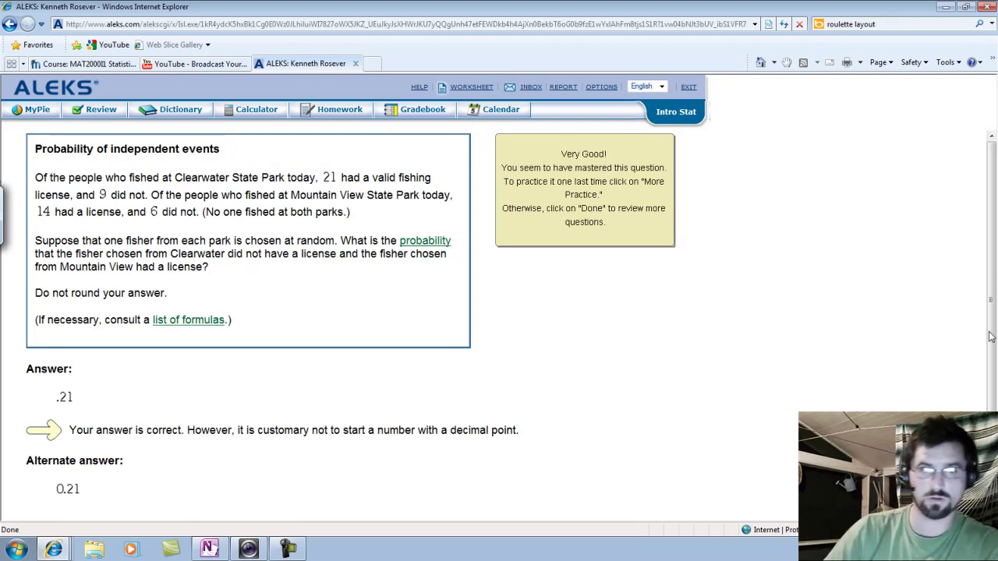
{"action": "scroll", "coordinate": [991, 343], "scroll_direction": "down", "scroll_amount": 2}
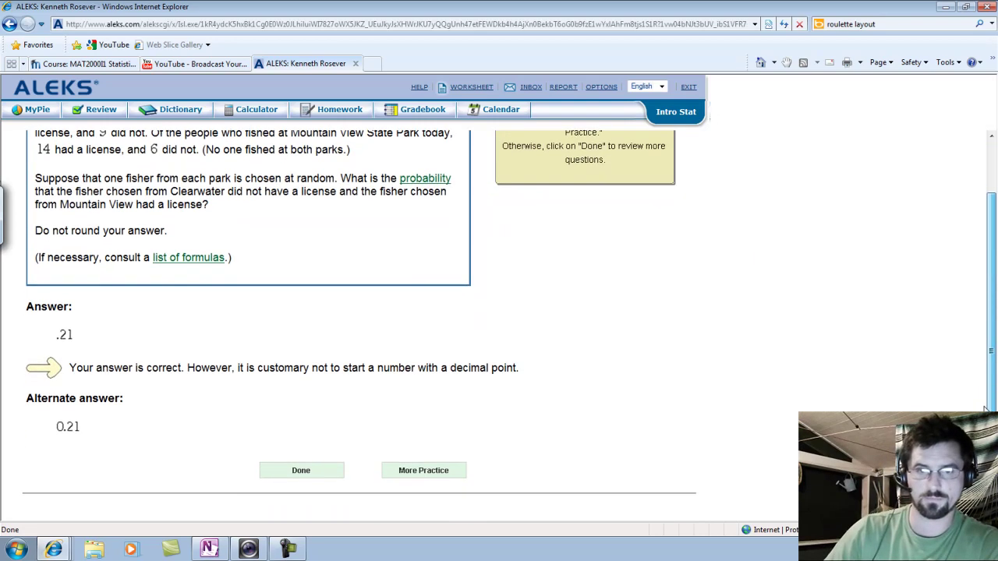
- Request More Practice to load the non-smoking students question
{"action": "left_click", "coordinate": [422, 471]}
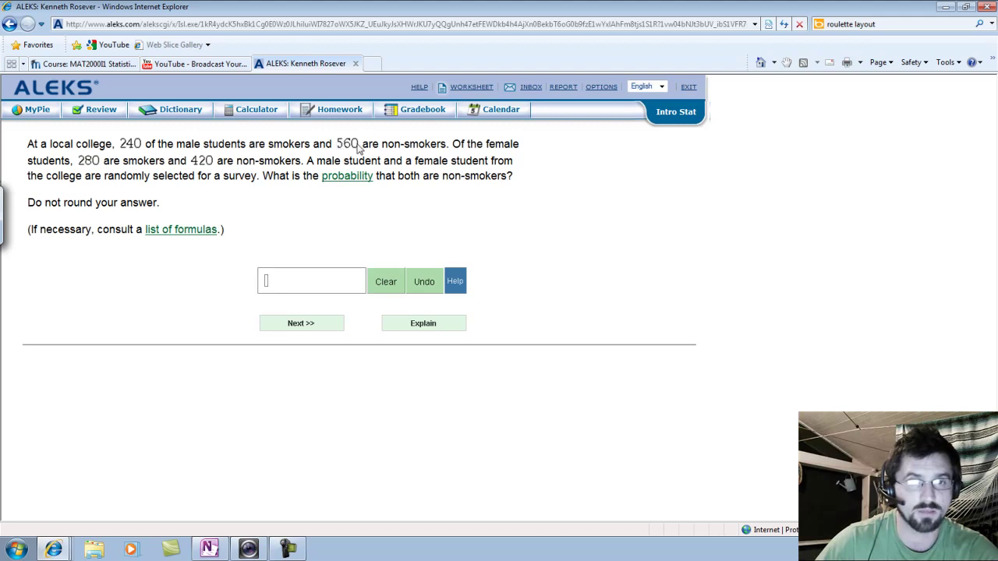
- Read the non-smoker counts (560 and 420), then enter .42 and submit it
{"action": "left_click_drag", "start_coordinate": [447, 146], "coordinate": [335, 145]}
{"action": "left_click", "coordinate": [381, 160]}
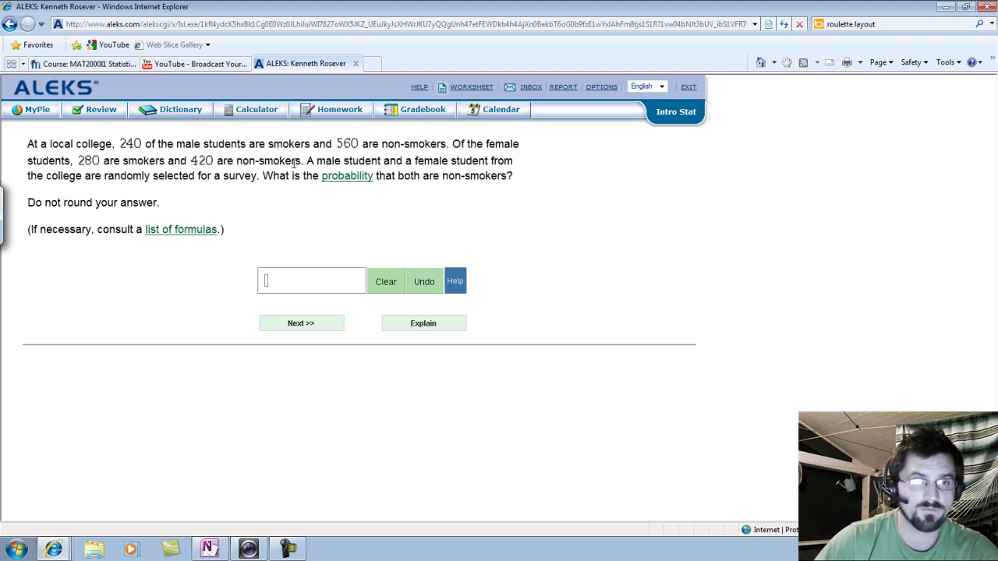
{"action": "left_click_drag", "start_coordinate": [303, 159], "coordinate": [190, 161]}
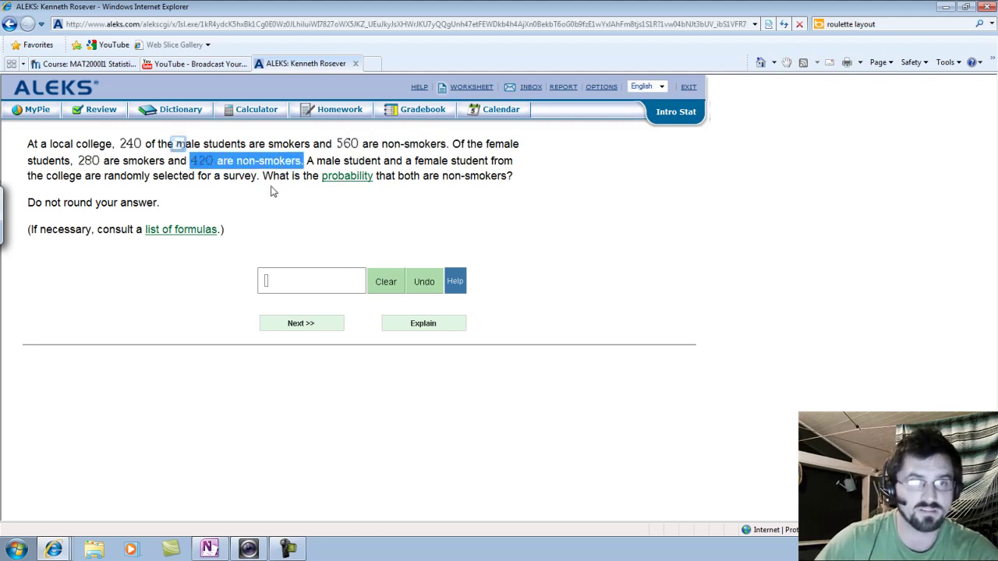
{"action": "left_click", "coordinate": [373, 226]}
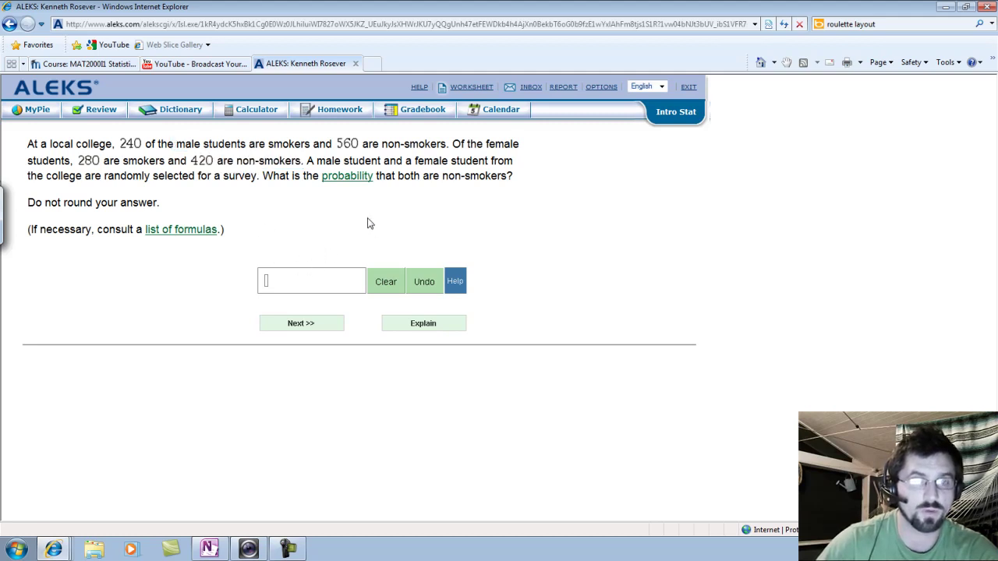
{"action": "left_click", "coordinate": [269, 281]}
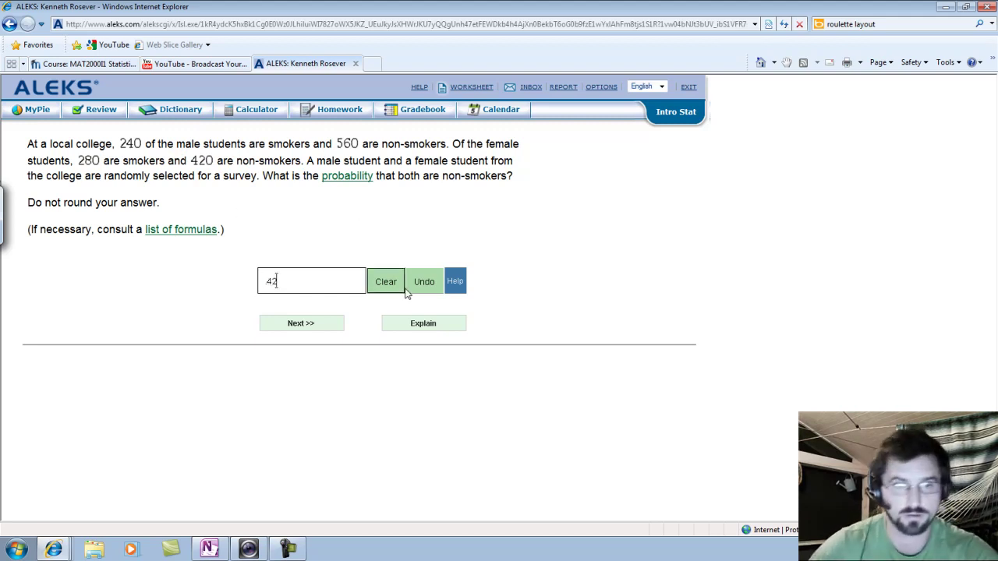
{"action": "left_click", "coordinate": [314, 327]}
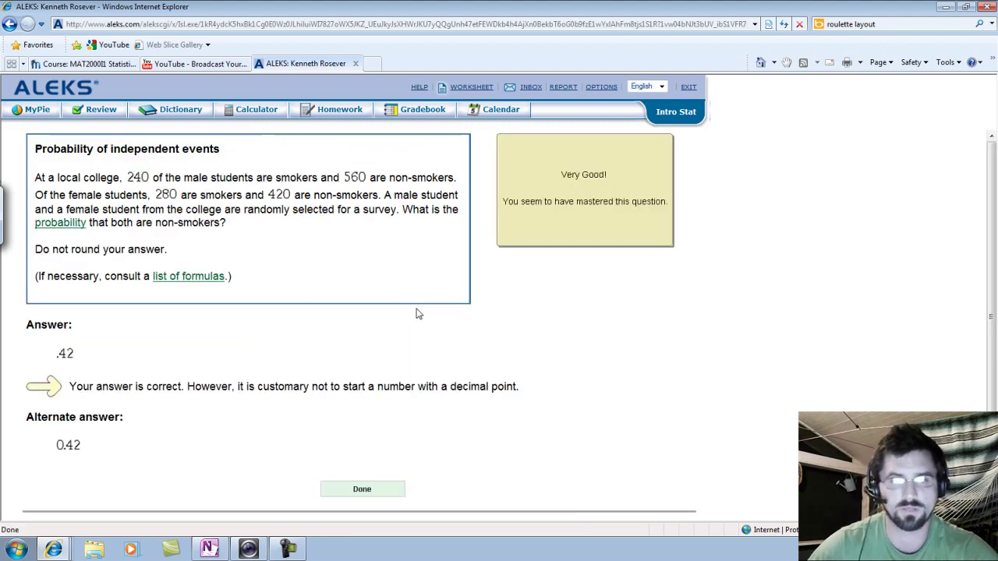
- Click Done to open the Introduction to Statistics review topics
{"action": "left_click", "coordinate": [363, 486]}
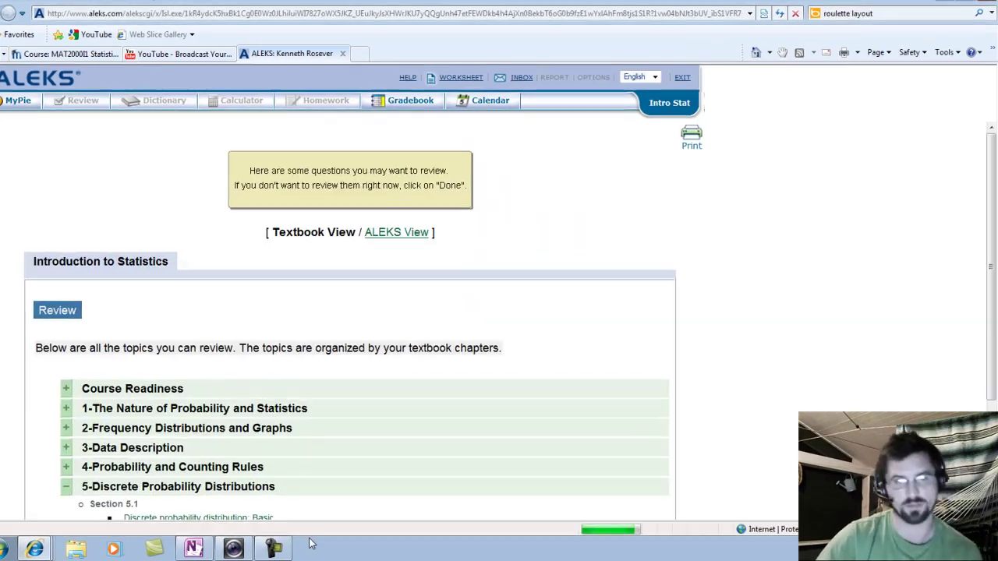